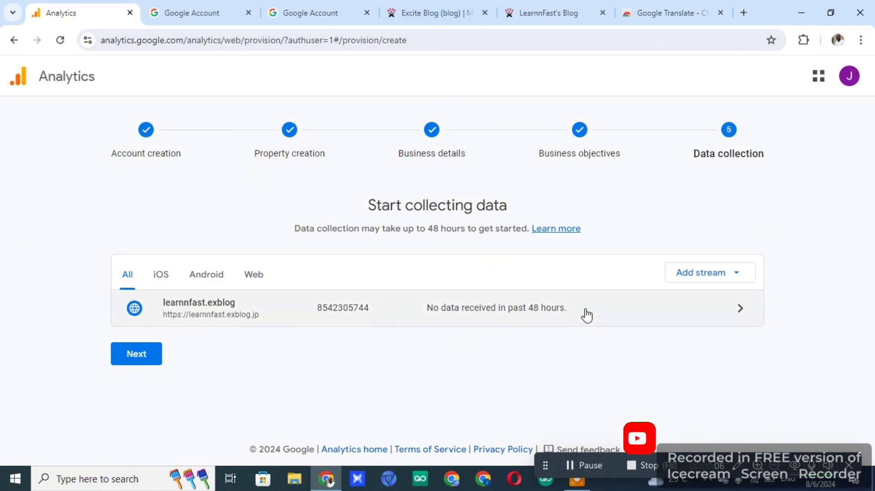
- Finish the data collection setup for learnnfast.exblog and continue to the Analytics home page
{"action": "left_click", "coordinate": [139, 355]}
{"action": "scroll", "coordinate": [327, 289], "scroll_direction": "down", "scroll_amount": 2}
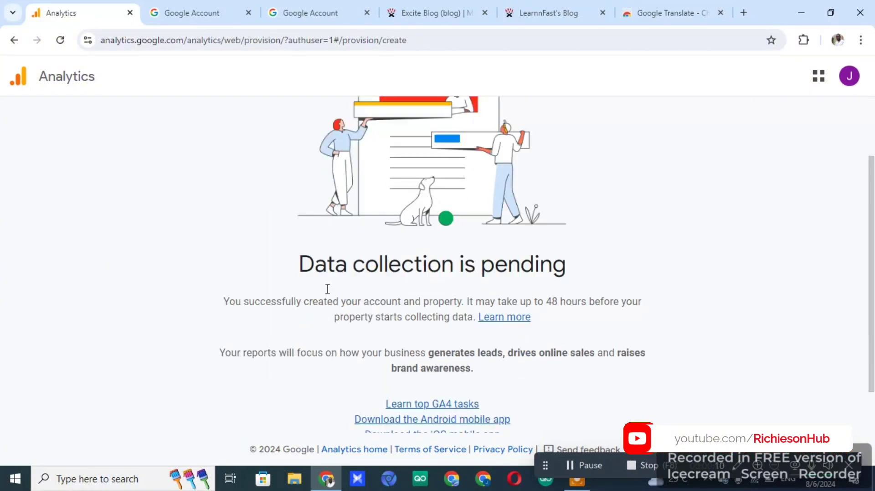
{"action": "scroll", "coordinate": [327, 289], "scroll_direction": "down", "scroll_amount": 1}
{"action": "left_click", "coordinate": [457, 417]}
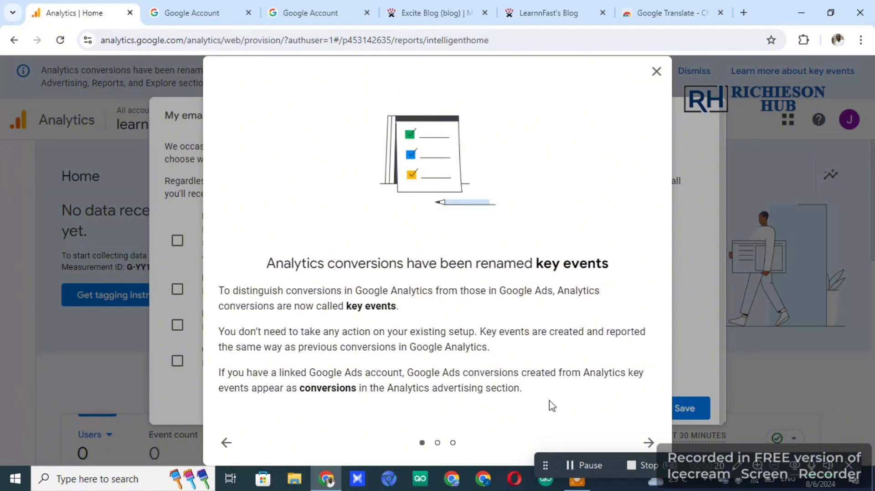
- Page through the notice about conversions renamed to key events as far as the summary of updates
{"action": "left_click", "coordinate": [647, 442]}
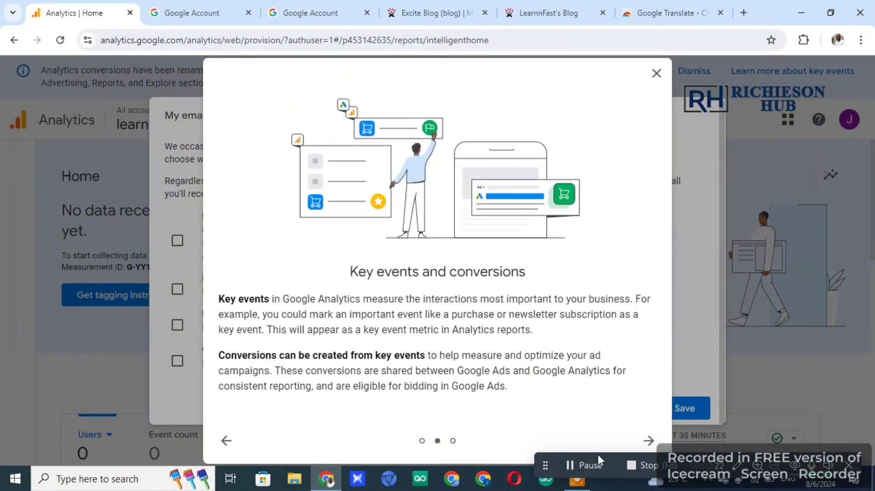
{"action": "left_click", "coordinate": [702, 465]}
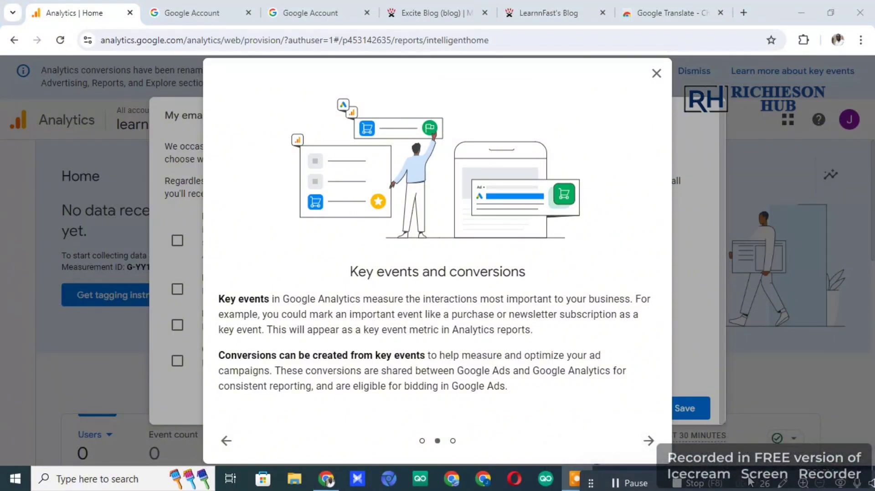
{"action": "left_click", "coordinate": [648, 441]}
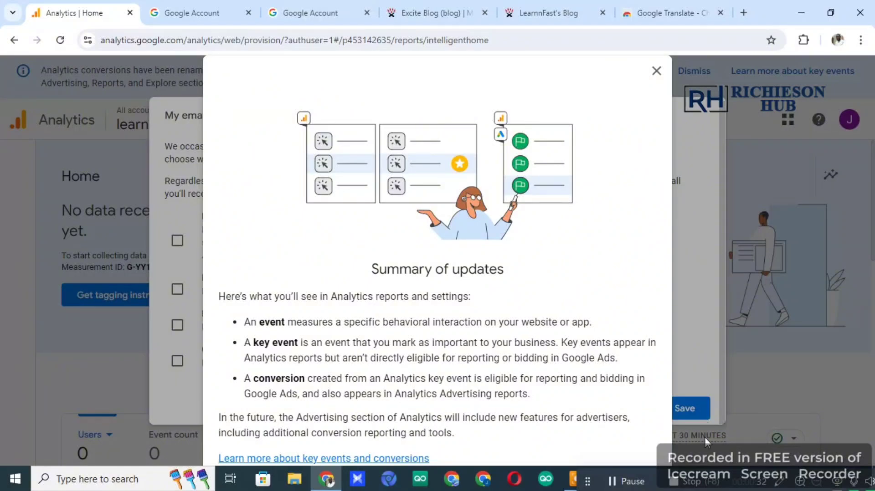
- Reduce the browser page zoom to 75% so the whole notice fits on screen
{"action": "left_click", "coordinate": [861, 40]}
{"action": "mouse_move", "coordinate": [723, 214]}
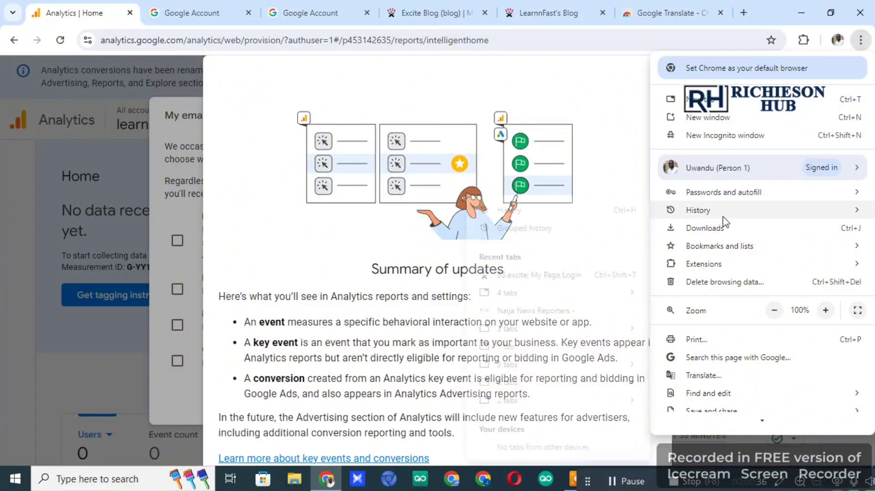
{"action": "left_click", "coordinate": [776, 310]}
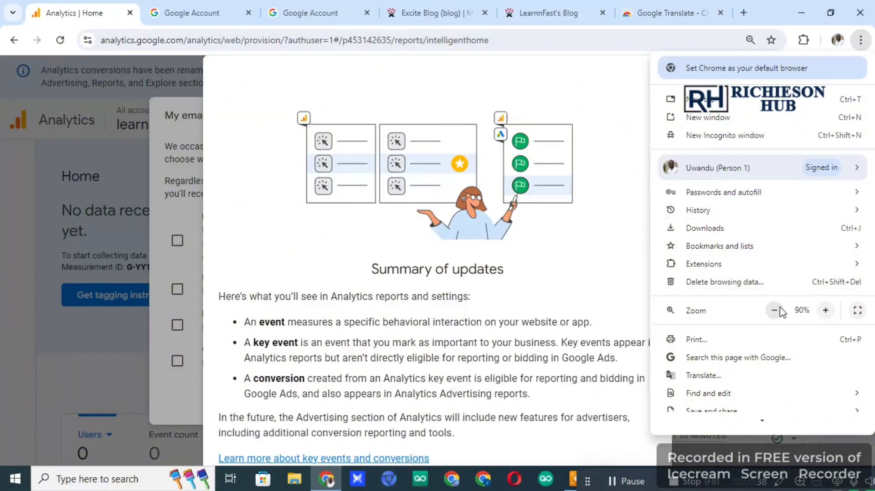
{"action": "left_click", "coordinate": [776, 310]}
{"action": "left_click", "coordinate": [776, 311]}
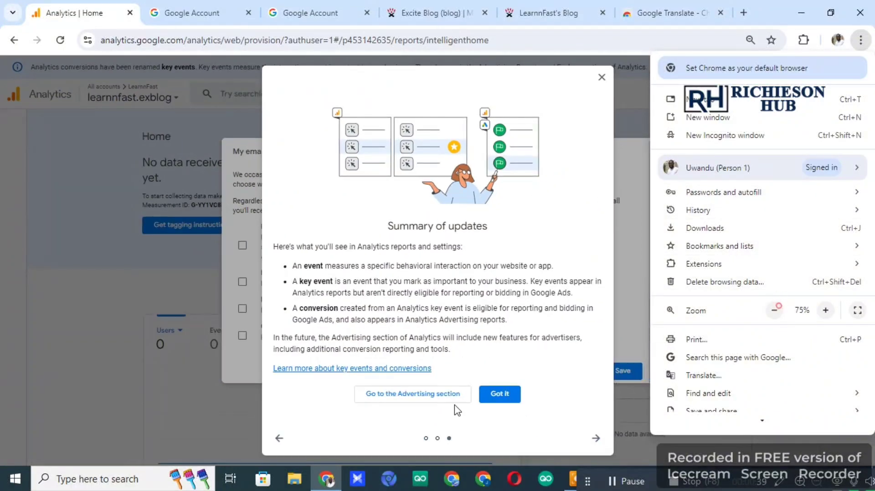
- Acknowledge the key events notice and save the email communication preferences with all options unchecked
{"action": "left_click", "coordinate": [500, 398]}
{"action": "left_click", "coordinate": [500, 398]}
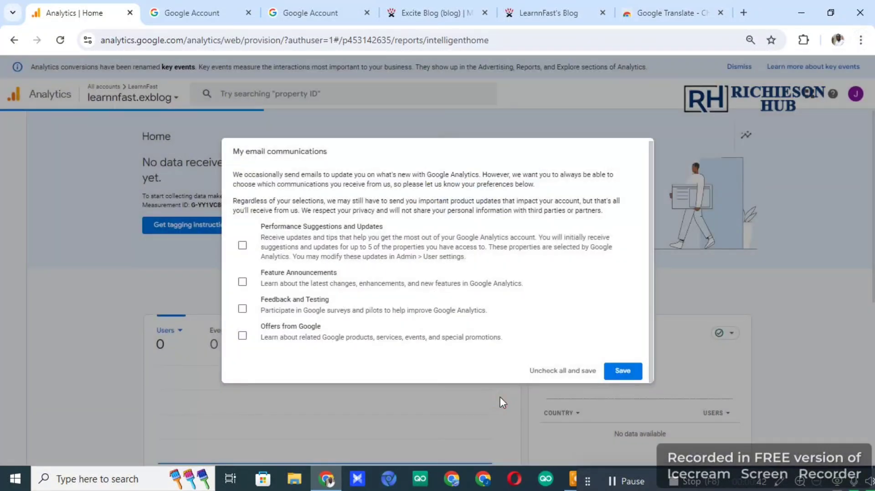
{"action": "left_click", "coordinate": [622, 370]}
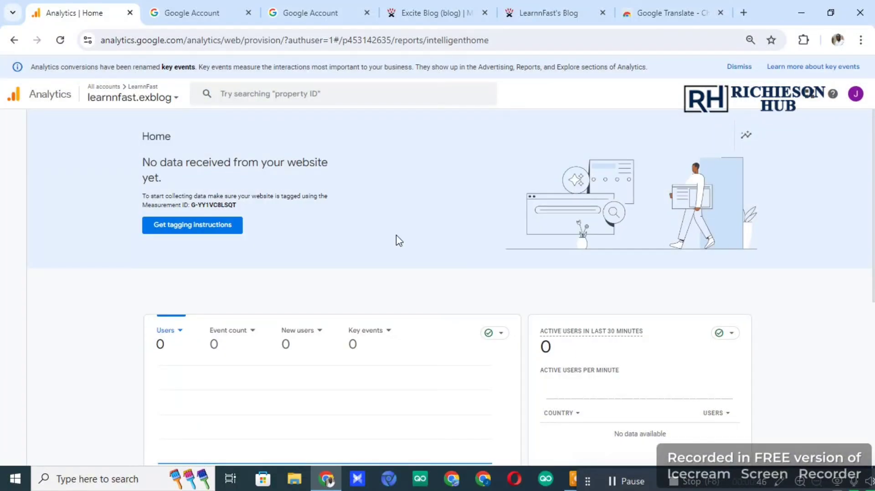
- Copy the property's measurement ID from the Analytics home page
{"action": "scroll", "coordinate": [396, 240], "scroll_direction": "down", "scroll_amount": 4}
{"action": "scroll", "coordinate": [344, 226], "scroll_direction": "up", "scroll_amount": 4}
{"action": "left_click_drag", "start_coordinate": [190, 205], "coordinate": [244, 213]}
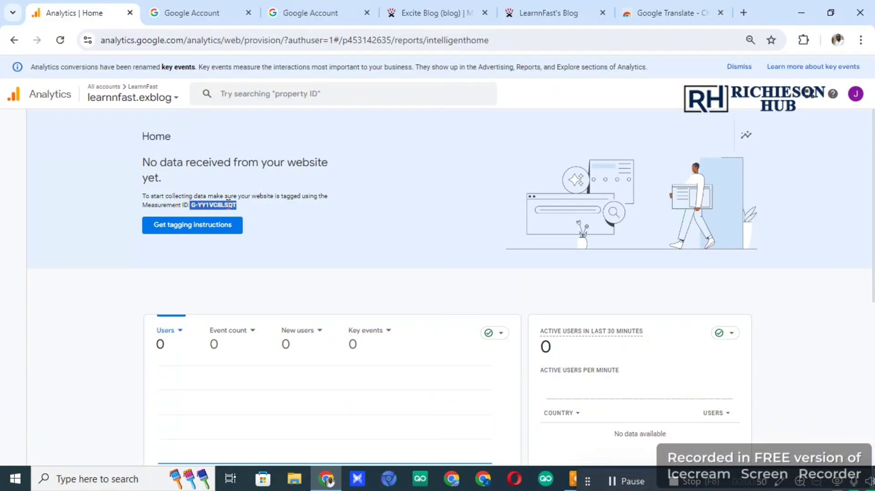
{"action": "right_click", "coordinate": [227, 199]}
{"action": "left_click", "coordinate": [264, 219]}
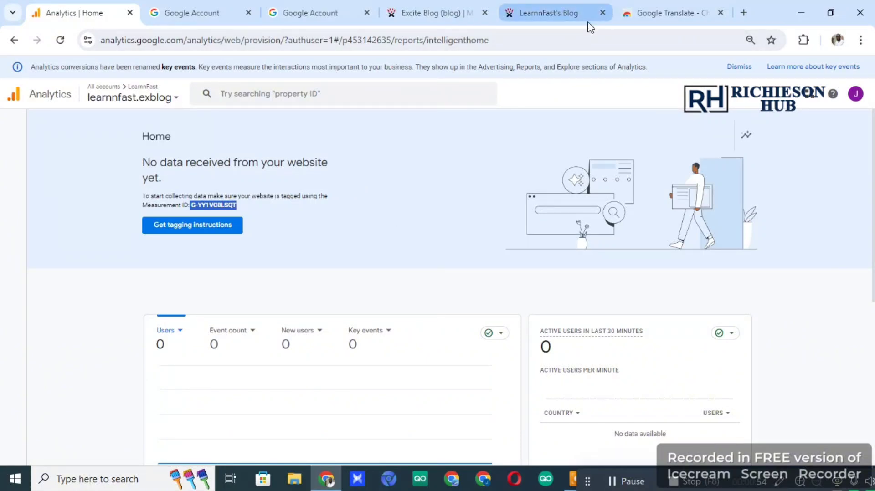
{"action": "key", "text": "super+v"}
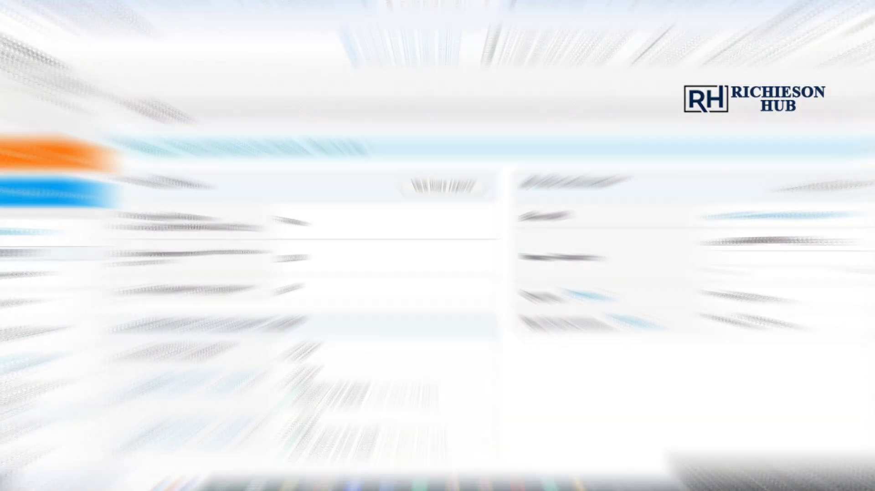
- Open the basic configuration of the Excite Blog and go to its Google Analytics 4 setting
{"action": "scroll", "coordinate": [86, 382], "scroll_direction": "down", "scroll_amount": 1}
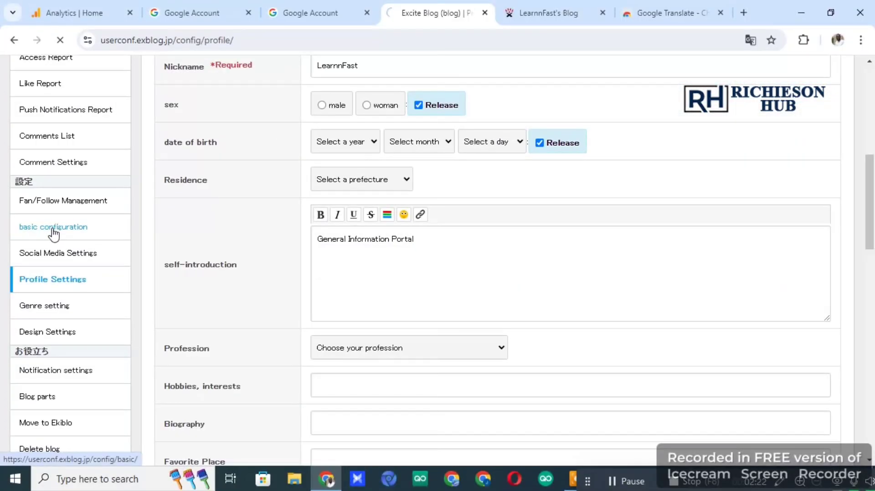
{"action": "left_click", "coordinate": [54, 232]}
{"action": "scroll", "coordinate": [391, 274], "scroll_direction": "down", "scroll_amount": 8}
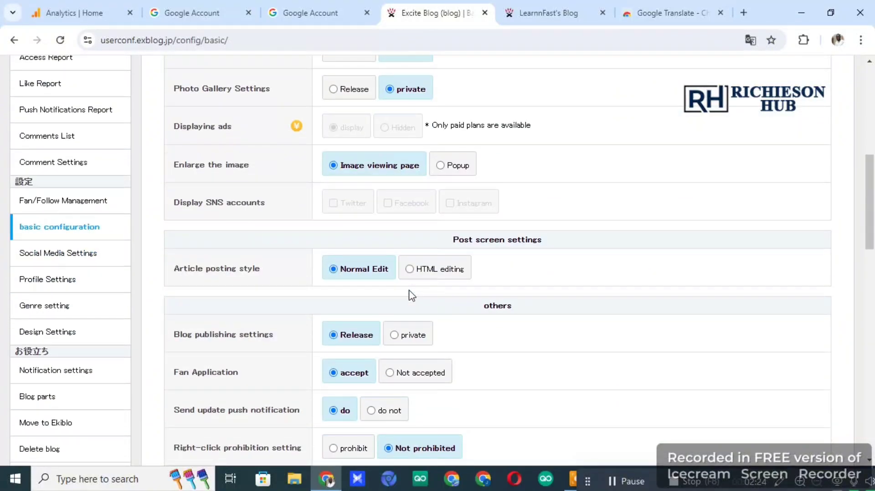
{"action": "scroll", "coordinate": [556, 182], "scroll_direction": "down", "scroll_amount": 5}
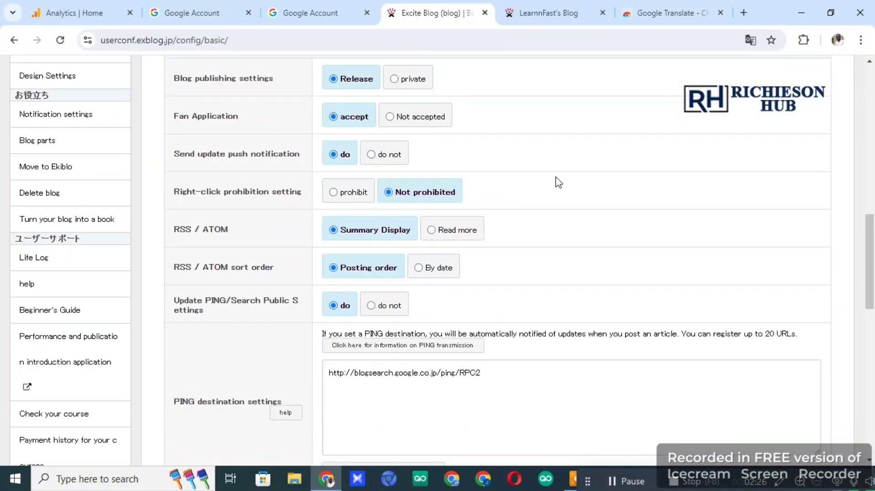
{"action": "scroll", "coordinate": [558, 178], "scroll_direction": "down", "scroll_amount": 10}
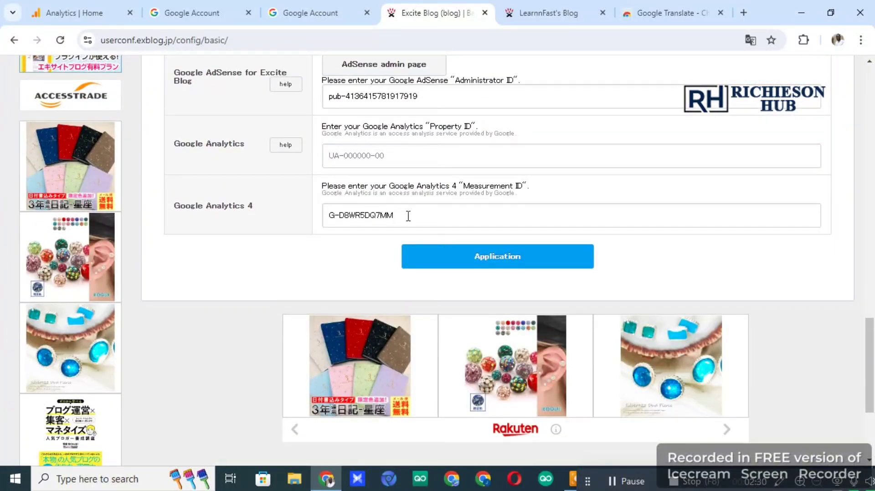
- Replace the Google Analytics 4 measurement ID with the one copied from Analytics
{"action": "left_click", "coordinate": [408, 216]}
{"action": "left_click_drag", "start_coordinate": [400, 217], "coordinate": [330, 215]}
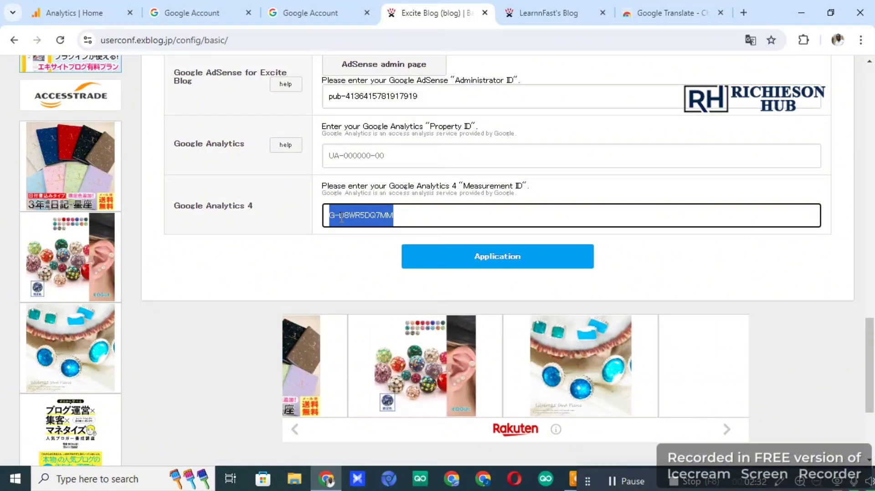
{"action": "right_click", "coordinate": [349, 220]}
{"action": "left_click", "coordinate": [388, 299]}
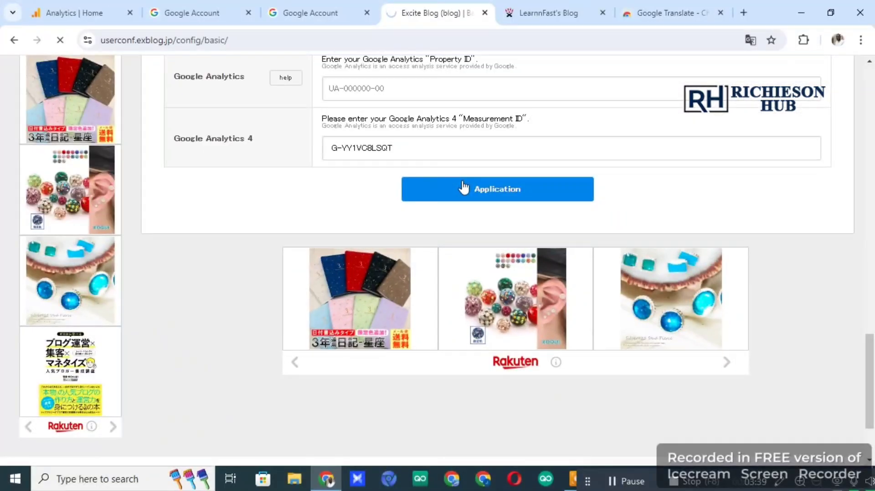
- Apply the blog's basic configuration and translate the resulting Japanese page into English
{"action": "left_click", "coordinate": [463, 189]}
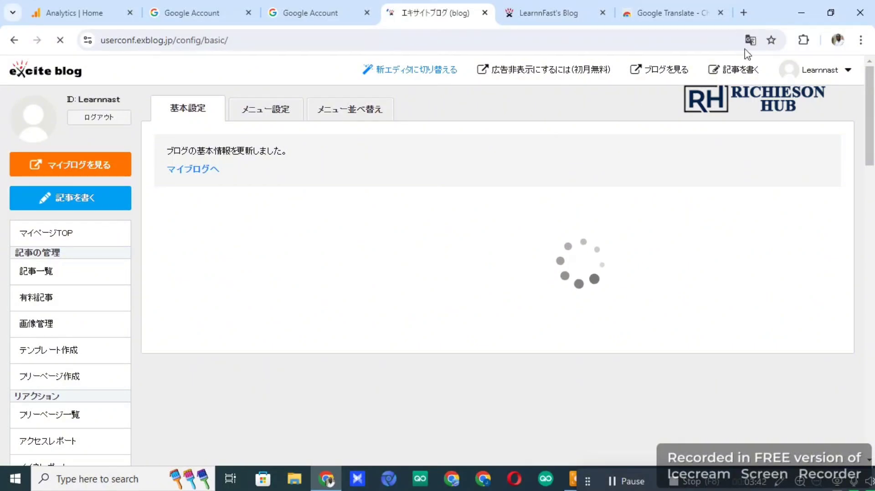
{"action": "left_click", "coordinate": [750, 41]}
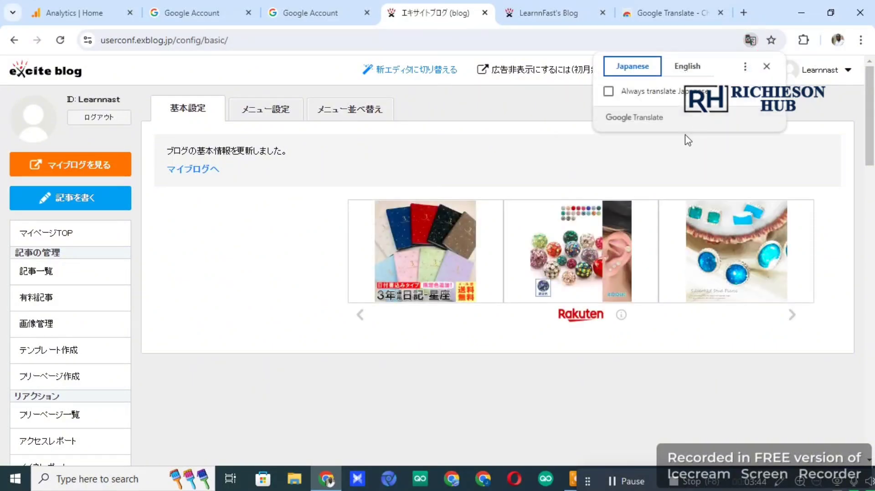
{"action": "left_click", "coordinate": [688, 67]}
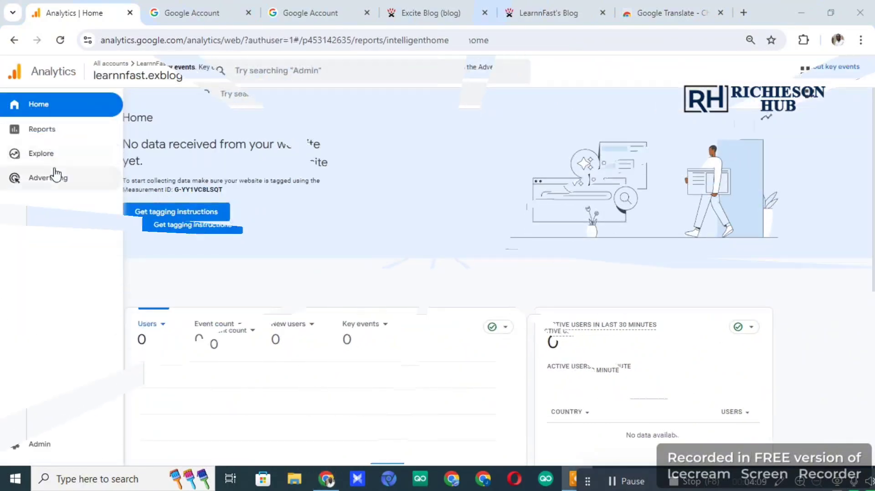
- Switch to Google Analytics and start a new Search Console link from the property's admin settings
{"action": "left_click", "coordinate": [37, 445]}
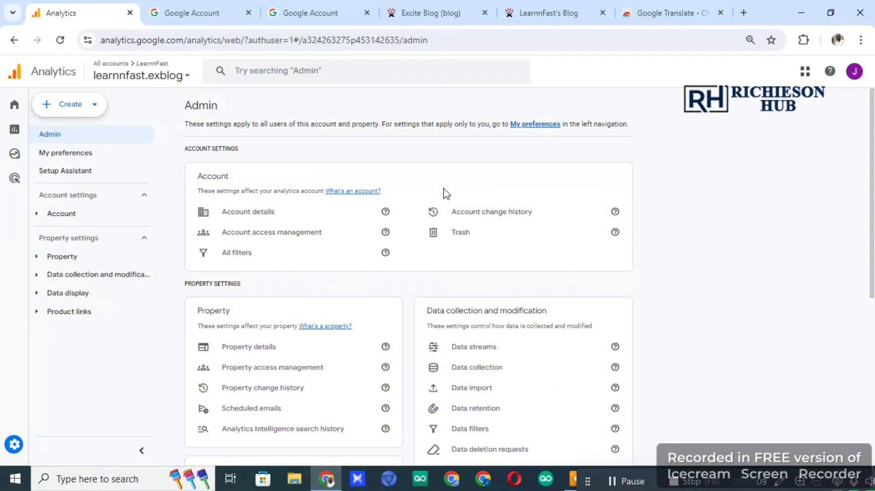
{"action": "scroll", "coordinate": [445, 196], "scroll_direction": "down", "scroll_amount": 7}
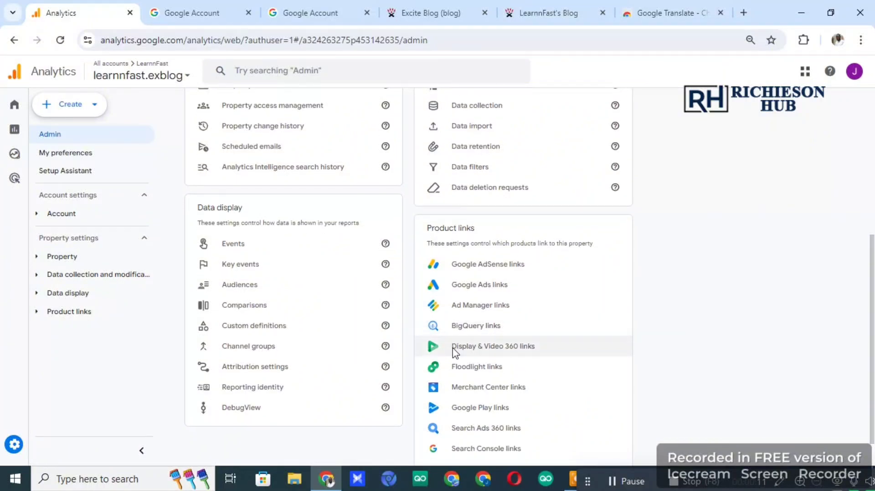
{"action": "left_click", "coordinate": [499, 415]}
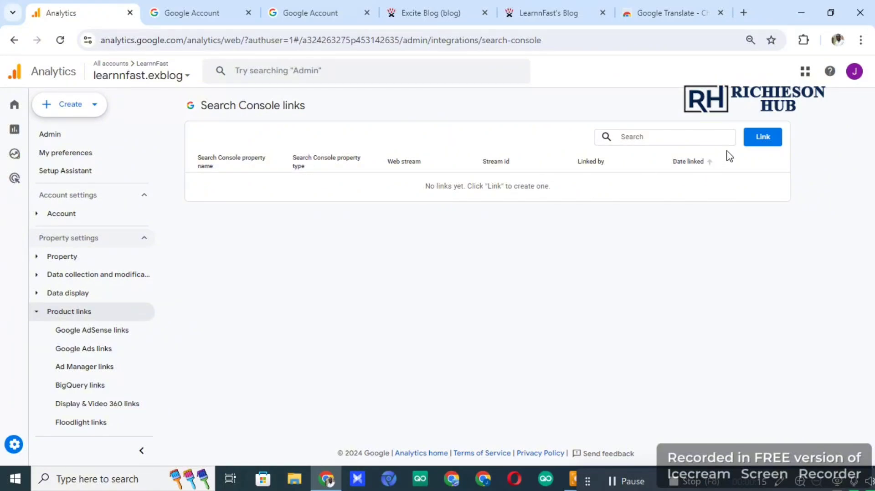
{"action": "left_click", "coordinate": [761, 137]}
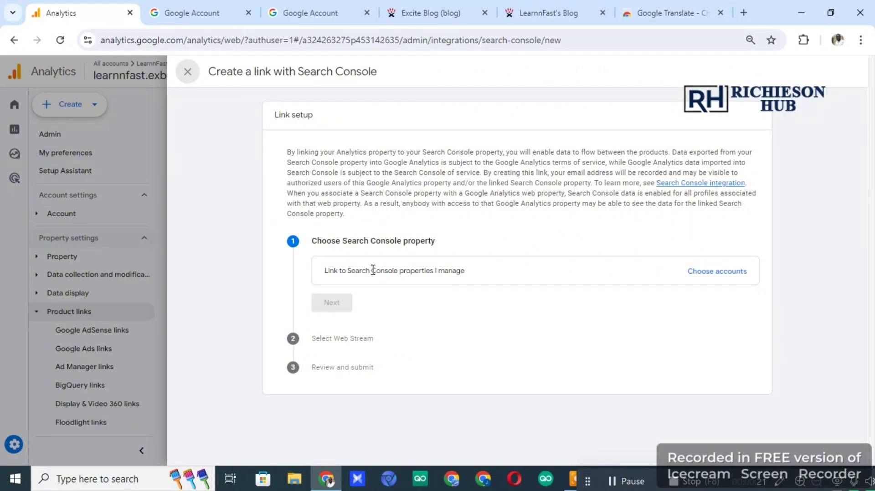
- From the link's property selection, choose to add a site in Search Console and close the extra Overview tab
{"action": "left_click", "coordinate": [715, 273]}
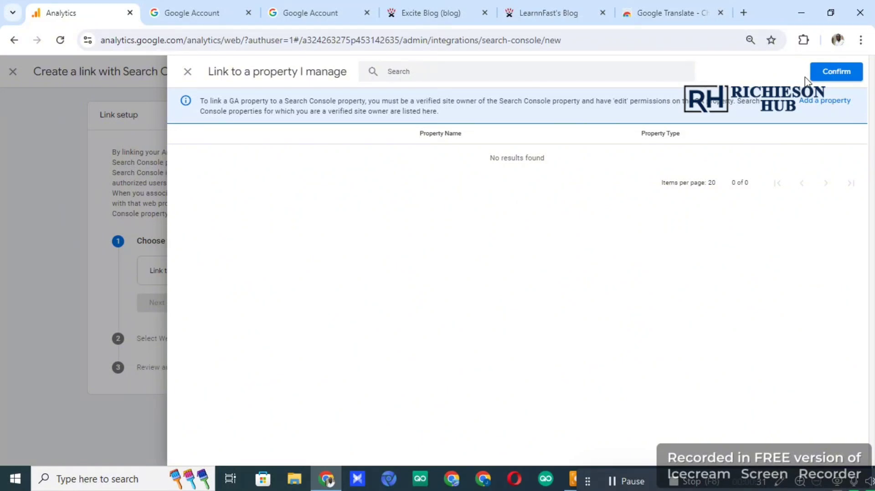
{"action": "left_click", "coordinate": [814, 107]}
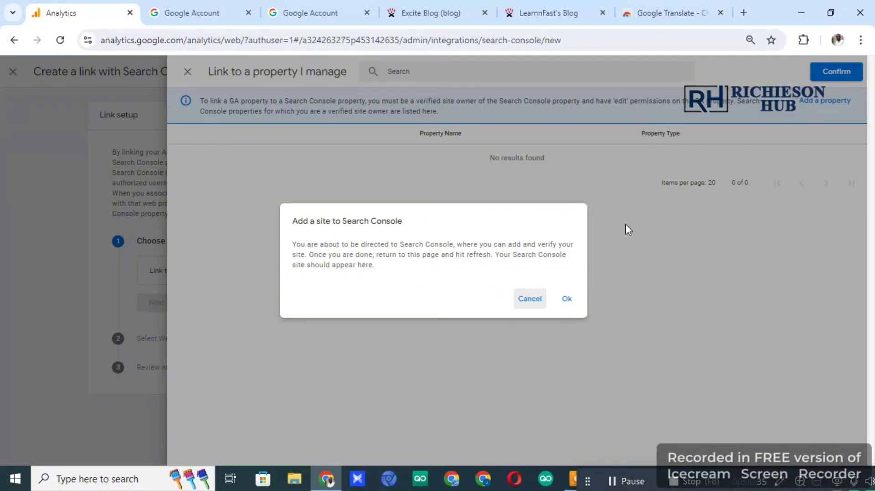
{"action": "left_click", "coordinate": [567, 299]}
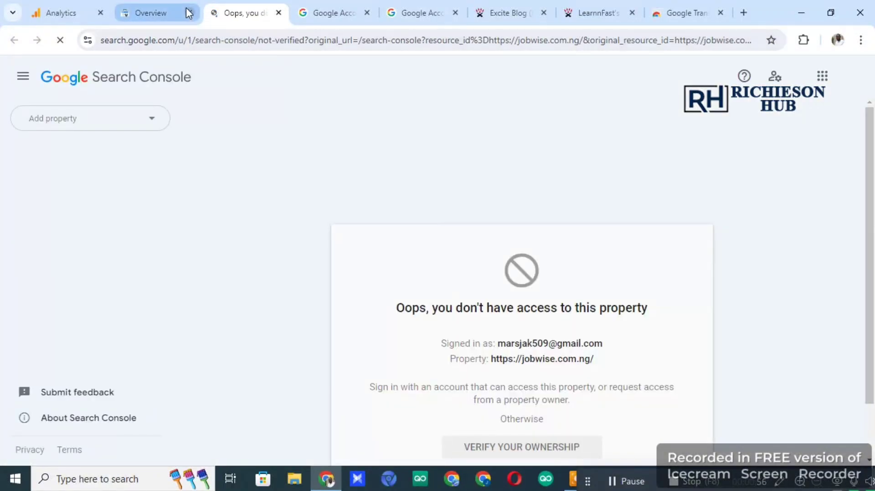
{"action": "left_click", "coordinate": [189, 13]}
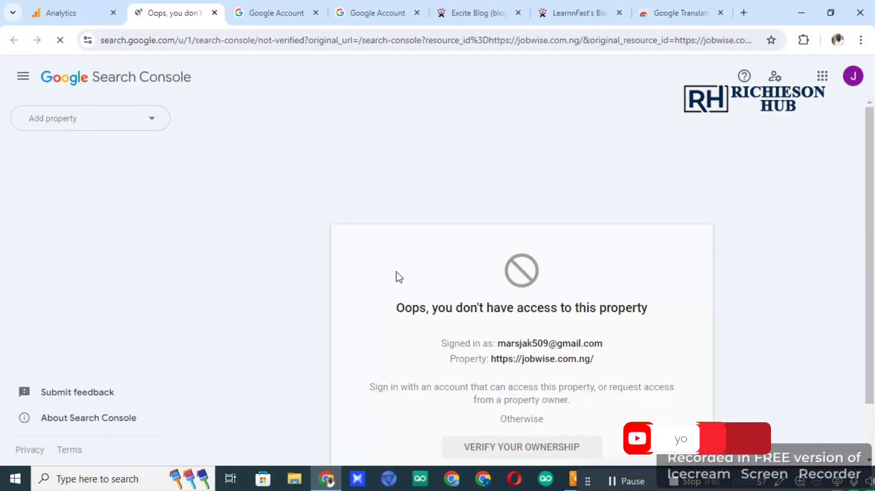
{"action": "scroll", "coordinate": [399, 275], "scroll_direction": "down", "scroll_amount": 2}
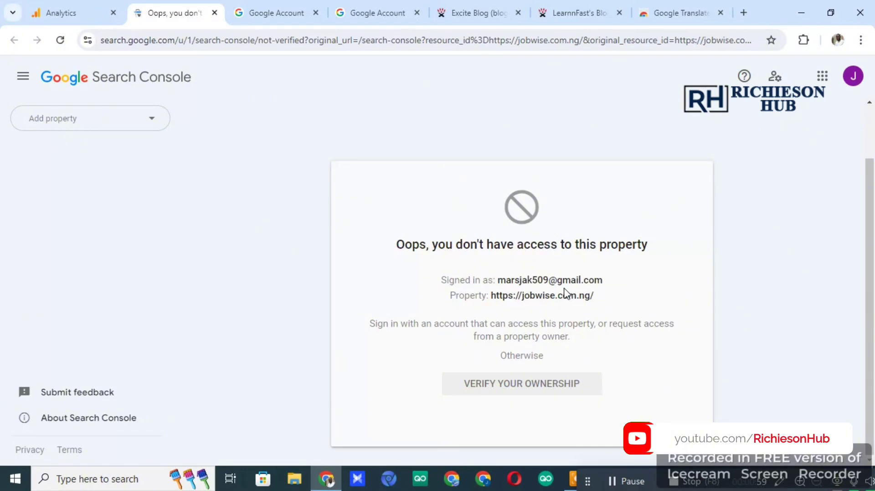
{"action": "left_click", "coordinate": [118, 123]}
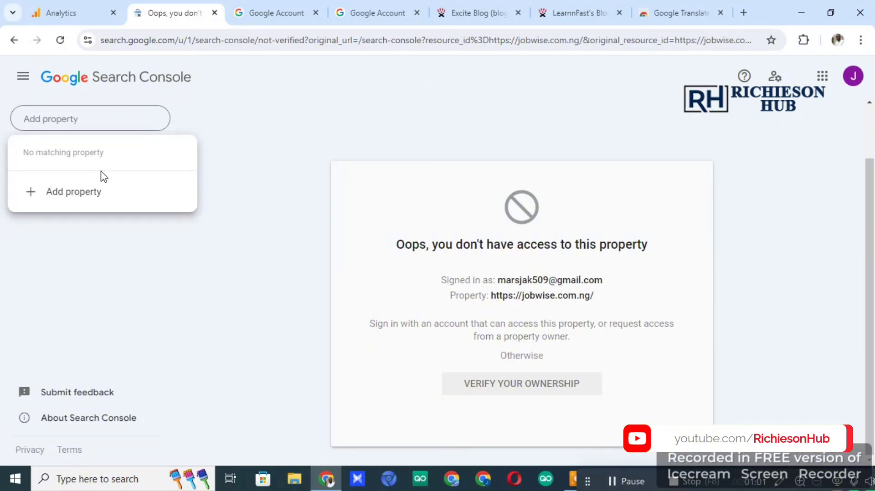
{"action": "left_click", "coordinate": [89, 192]}
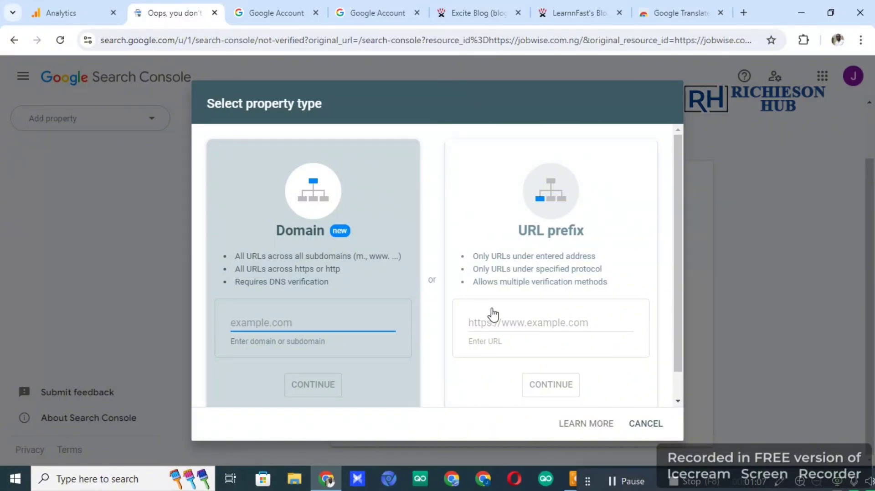
{"action": "left_click", "coordinate": [504, 319]}
{"action": "type", "text": "https://learnnfast.exblog.jp/"}
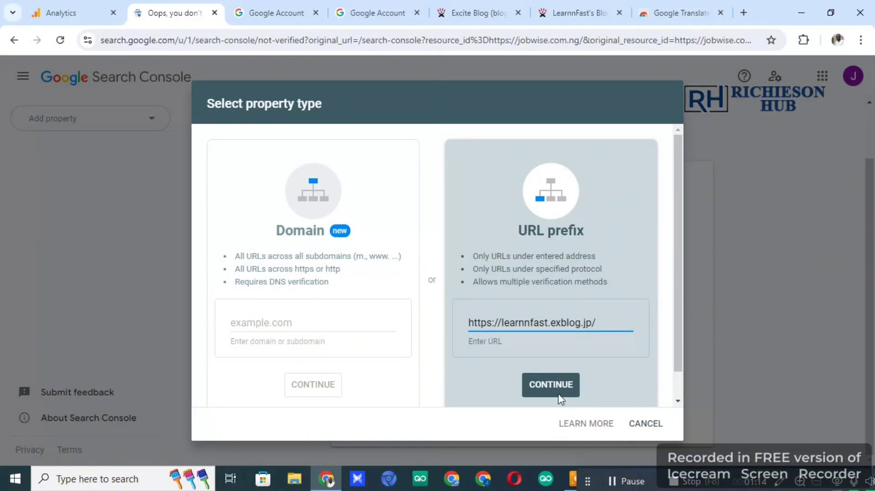
{"action": "left_click", "coordinate": [560, 387]}
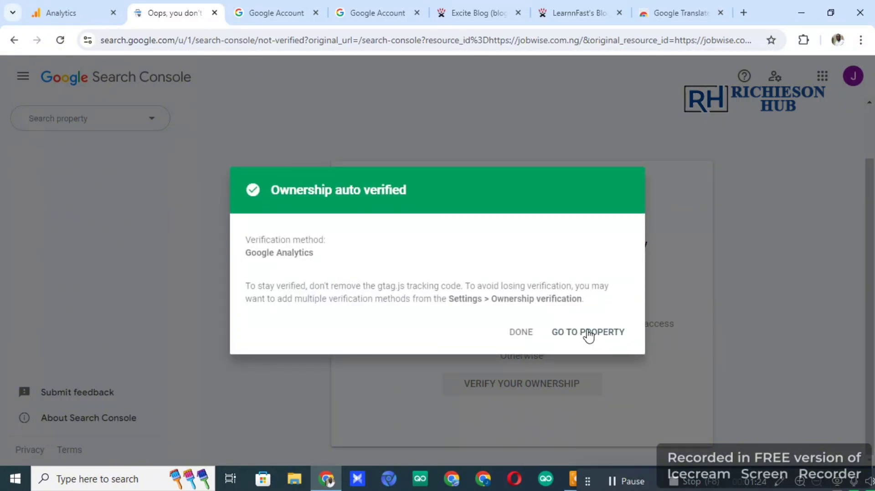
- Open the newly verified LearnnFast property in Search Console and dismiss the Overview introduction tip
{"action": "left_click", "coordinate": [588, 333]}
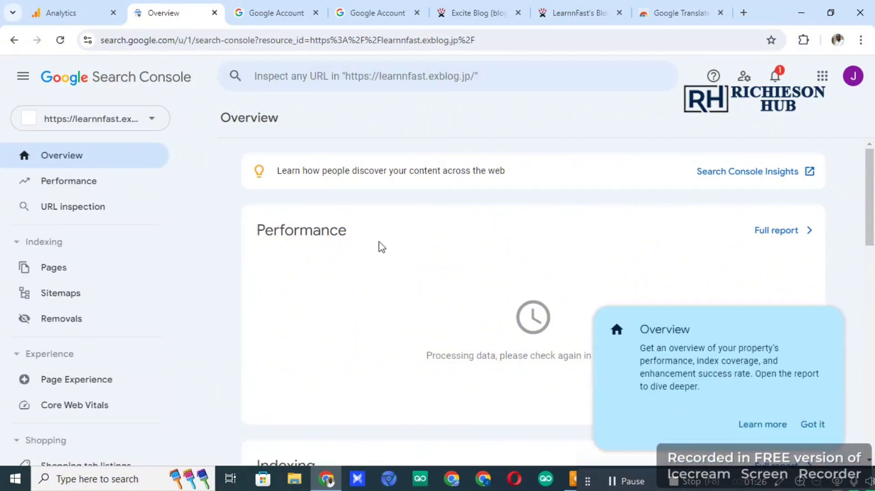
{"action": "left_click", "coordinate": [820, 424]}
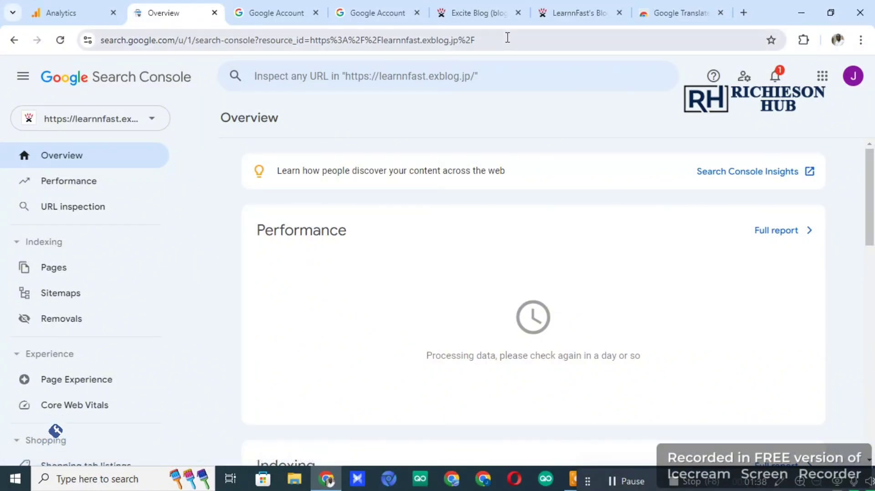
{"action": "left_click", "coordinate": [566, 12]}
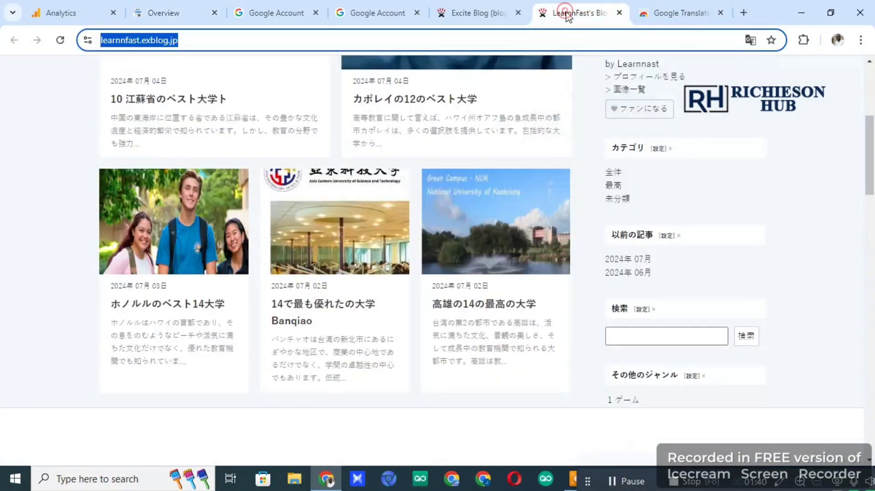
{"action": "left_click", "coordinate": [296, 40]}
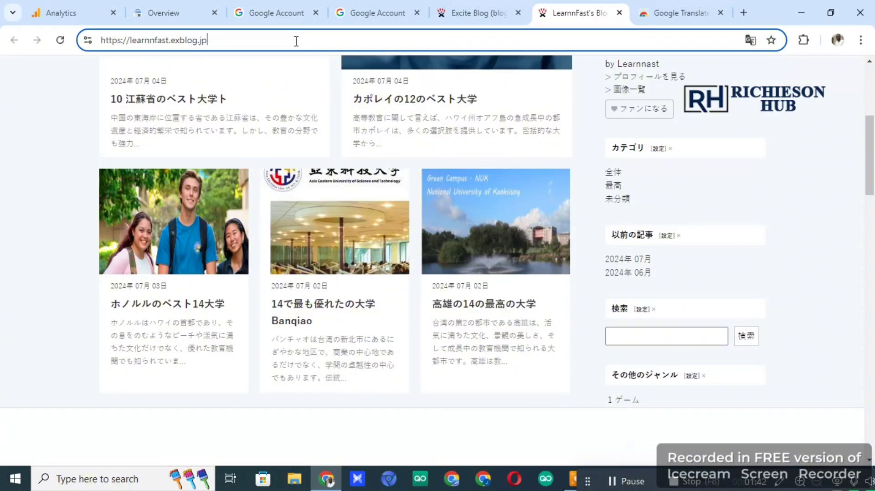
{"action": "type", "text": "/"}
{"action": "type", "text": "sit"}
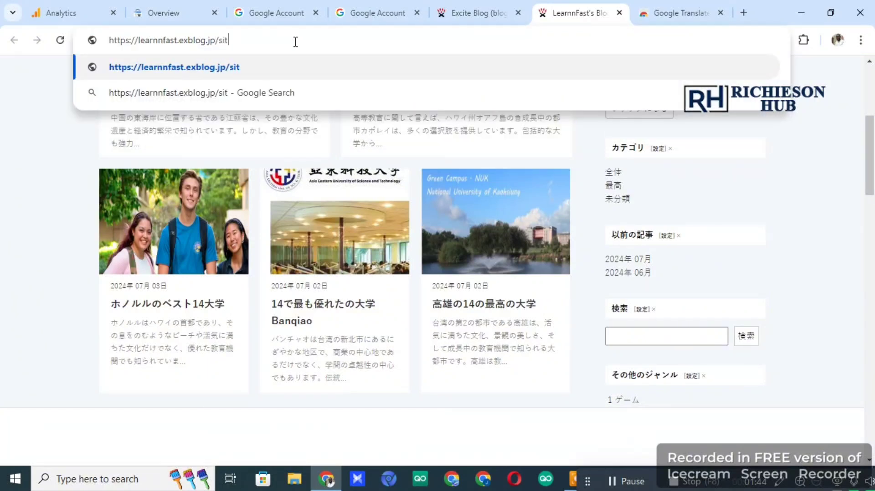
{"action": "type", "text": "emap"}
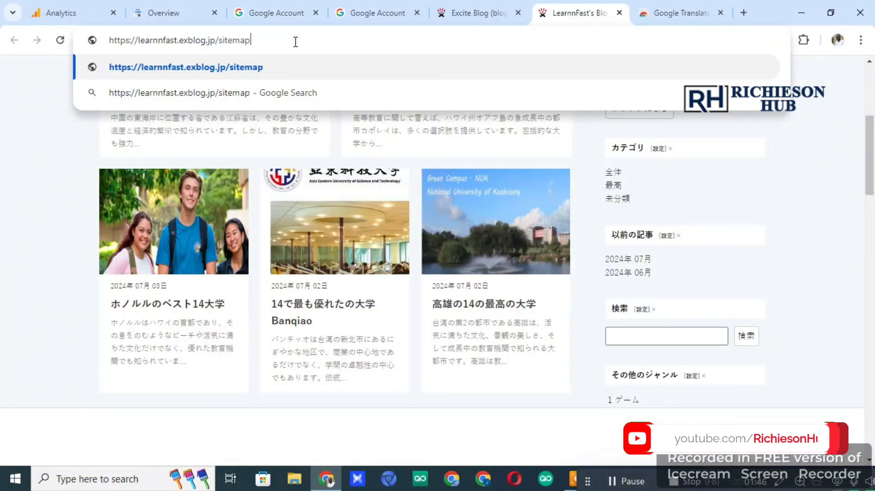
{"action": "type", "text": ".xml"}
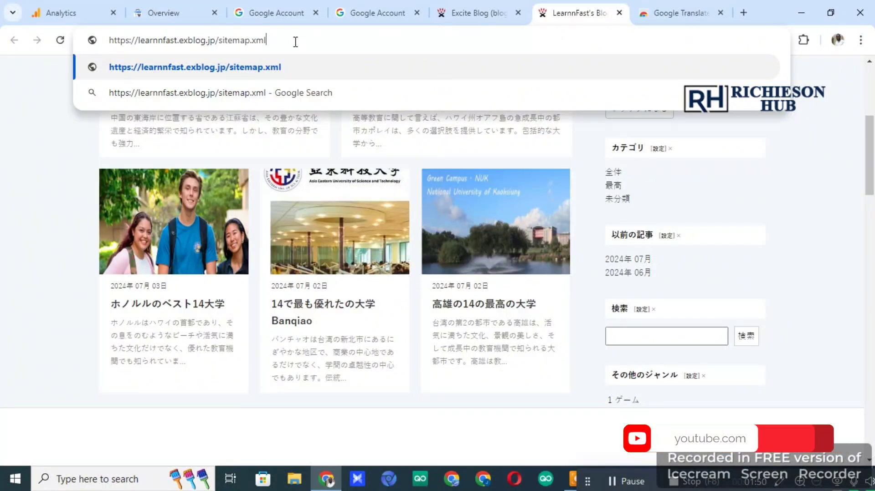
{"action": "left_click", "coordinate": [280, 67]}
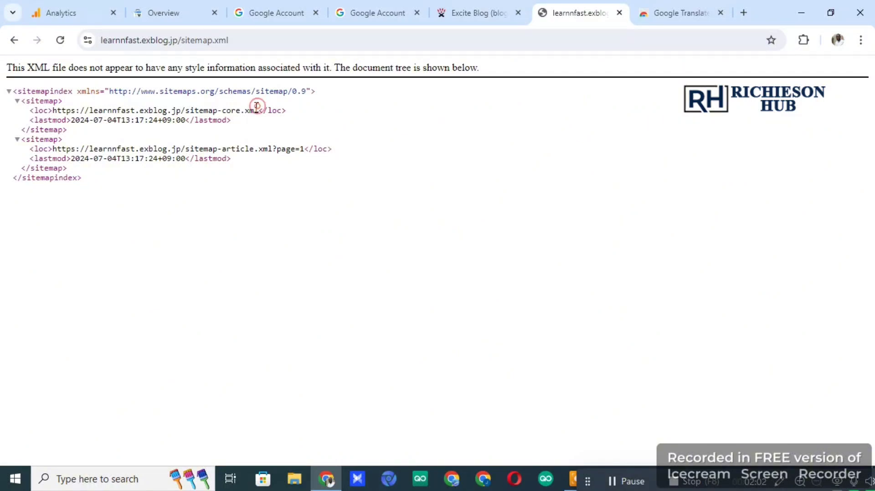
{"action": "left_click_drag", "start_coordinate": [257, 106], "coordinate": [53, 107]}
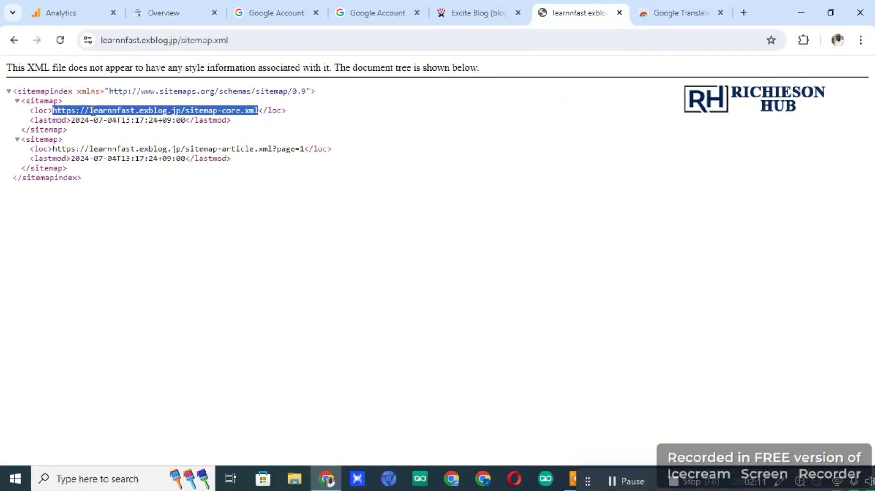
{"action": "left_click", "coordinate": [220, 40]}
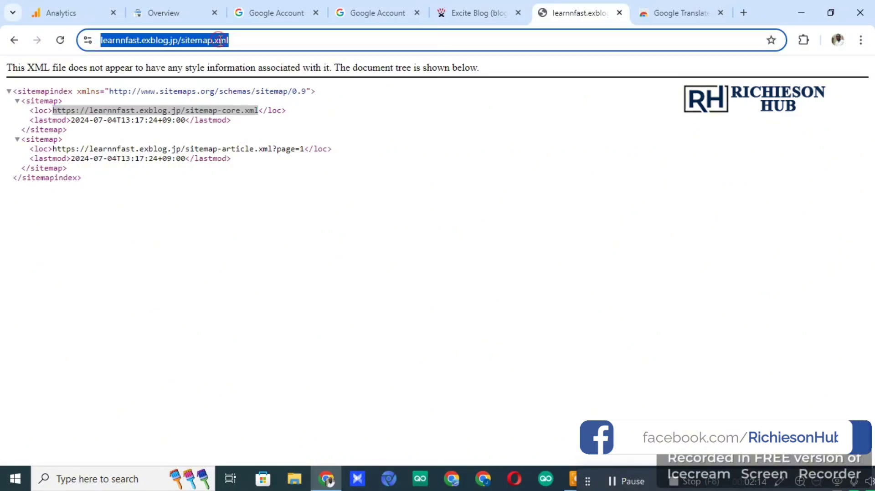
{"action": "right_click", "coordinate": [220, 40]}
{"action": "left_click", "coordinate": [266, 157]}
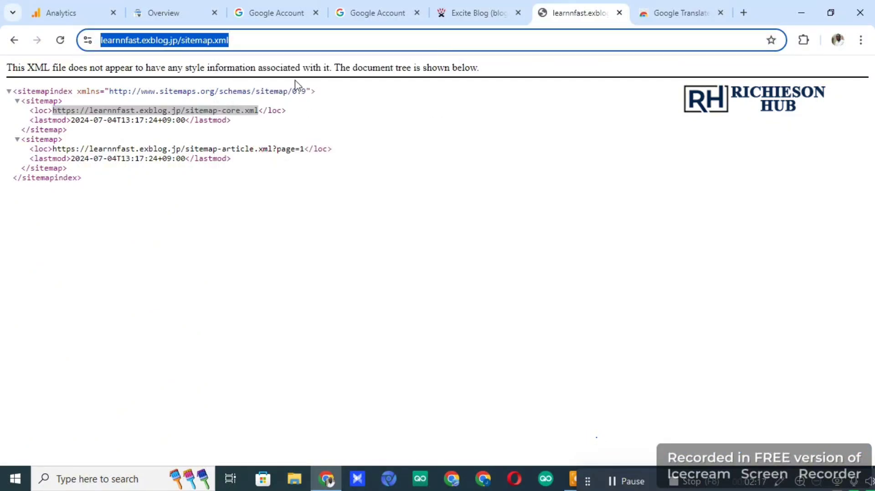
- Submit sitemap.xml as a new sitemap for the LearnnFast property in Search Console and dismiss the resulting notices
{"action": "left_click", "coordinate": [184, 17]}
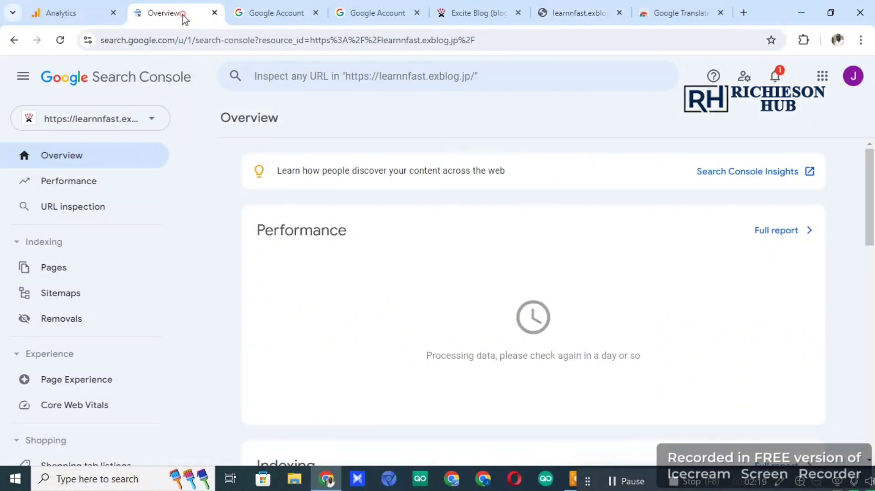
{"action": "left_click", "coordinate": [58, 294]}
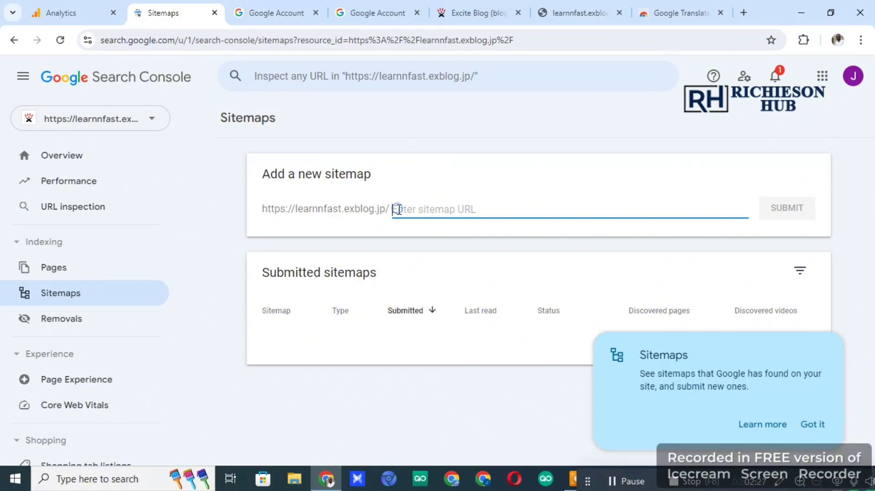
{"action": "right_click", "coordinate": [398, 209]}
{"action": "left_click", "coordinate": [416, 334]}
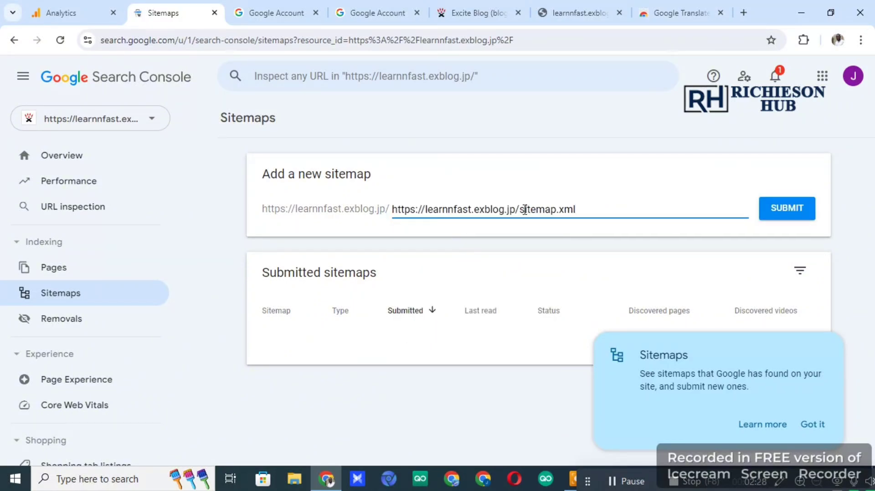
{"action": "left_click_drag", "start_coordinate": [519, 212], "coordinate": [395, 217]}
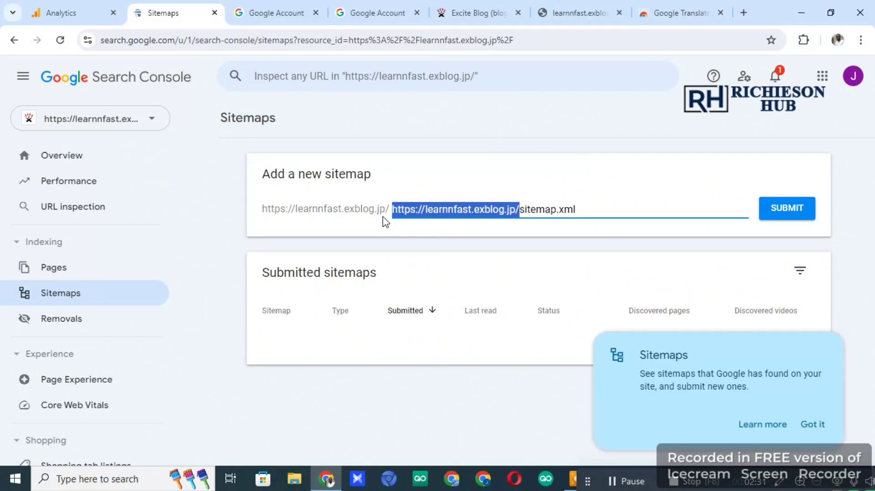
{"action": "key", "text": "BackSpace"}
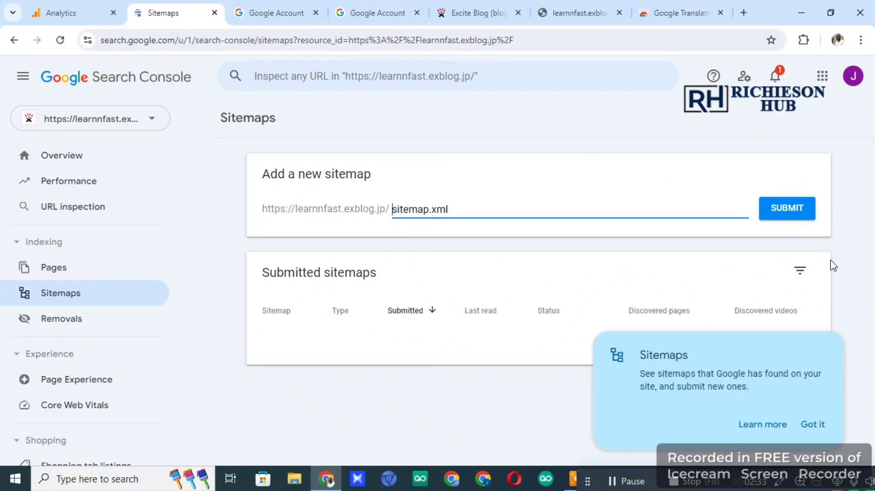
{"action": "left_click", "coordinate": [784, 221]}
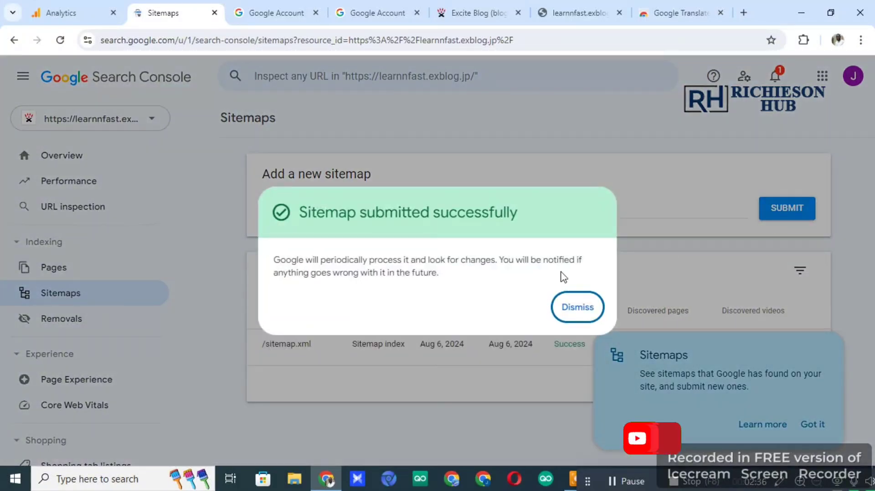
{"action": "left_click", "coordinate": [574, 319]}
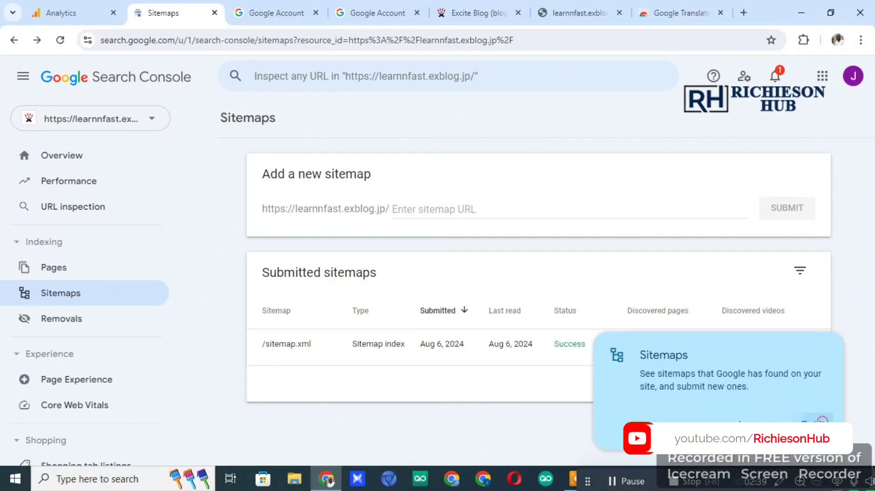
{"action": "left_click", "coordinate": [822, 420]}
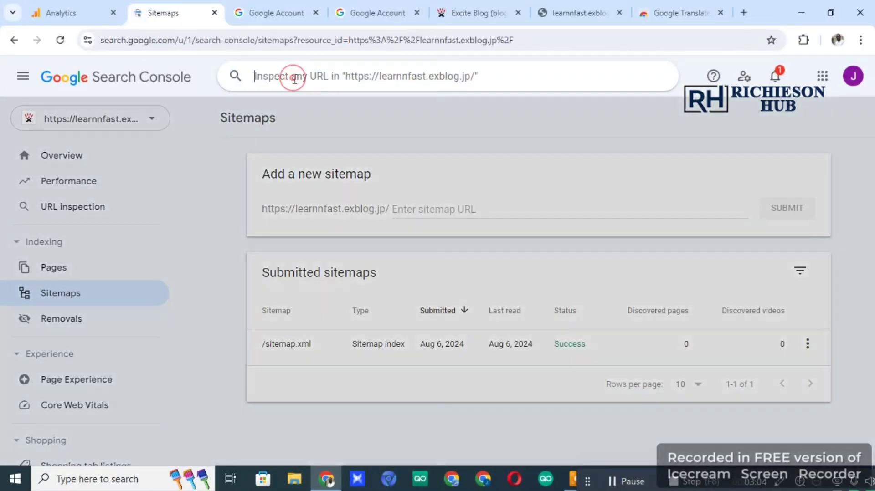
{"action": "right_click", "coordinate": [294, 79]}
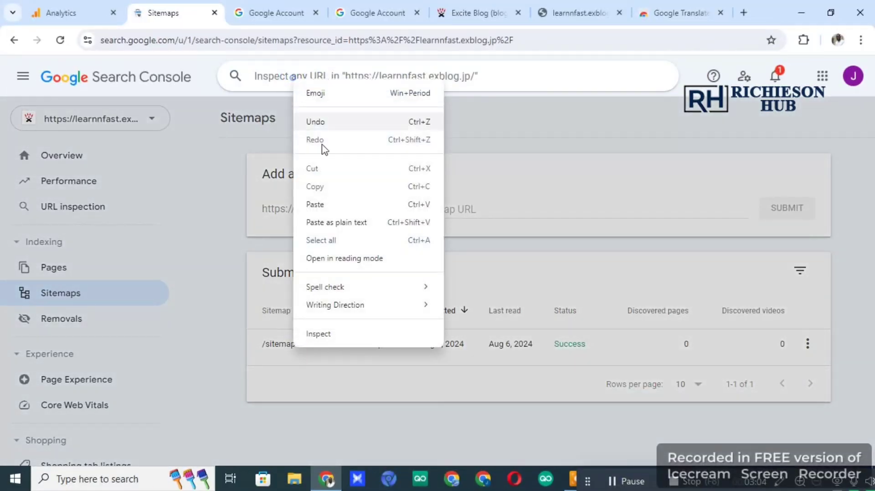
{"action": "left_click", "coordinate": [315, 205]}
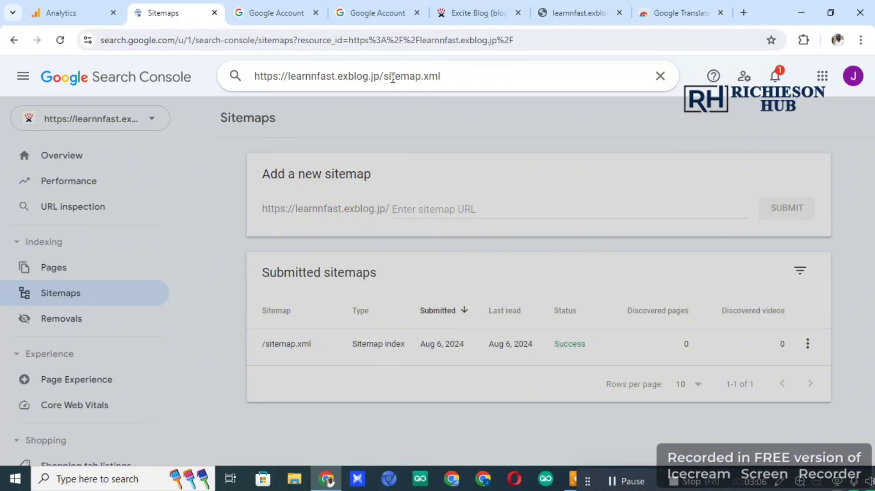
{"action": "left_click_drag", "start_coordinate": [388, 75], "coordinate": [456, 71]}
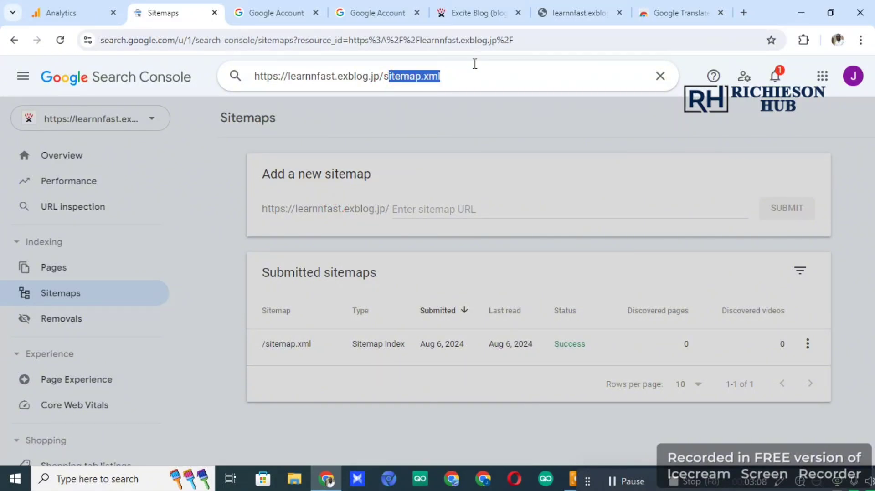
{"action": "key", "text": "BackSpace"}
{"action": "key", "text": "BackSpace"}
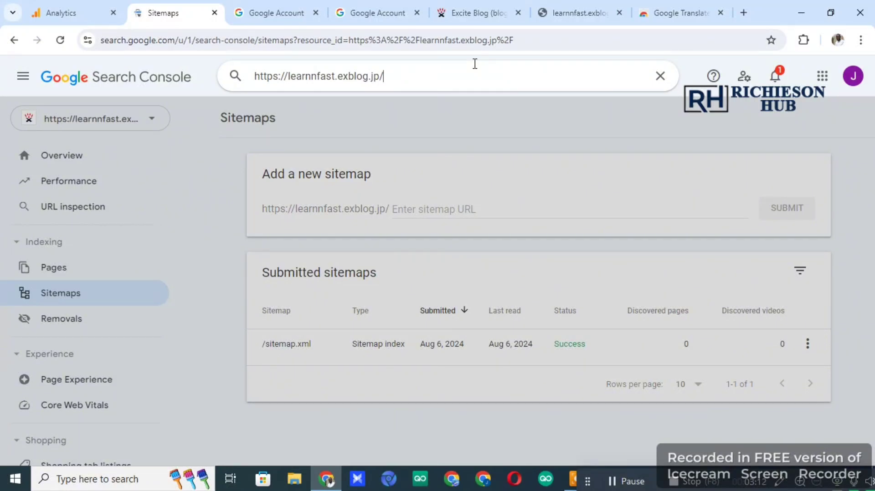
{"action": "left_click", "coordinate": [236, 77]}
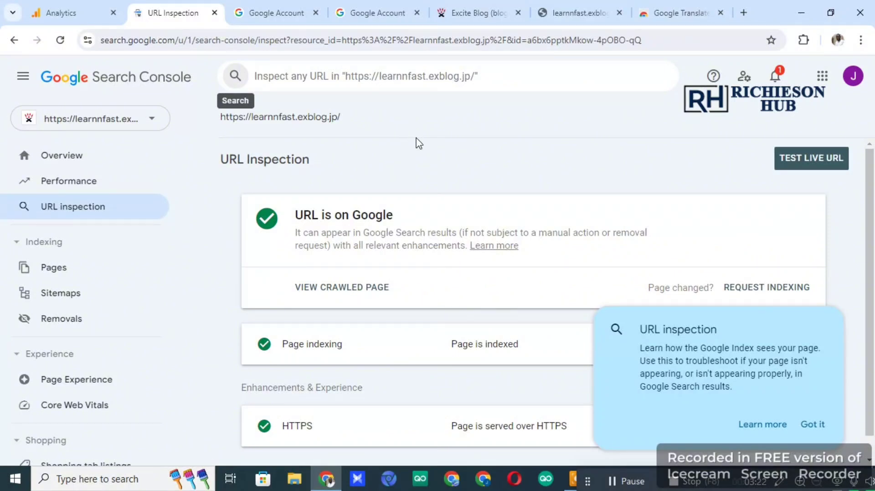
- Dismiss the URL inspection tip and request indexing for the blog's home page
{"action": "scroll", "coordinate": [428, 194], "scroll_direction": "down", "scroll_amount": 1}
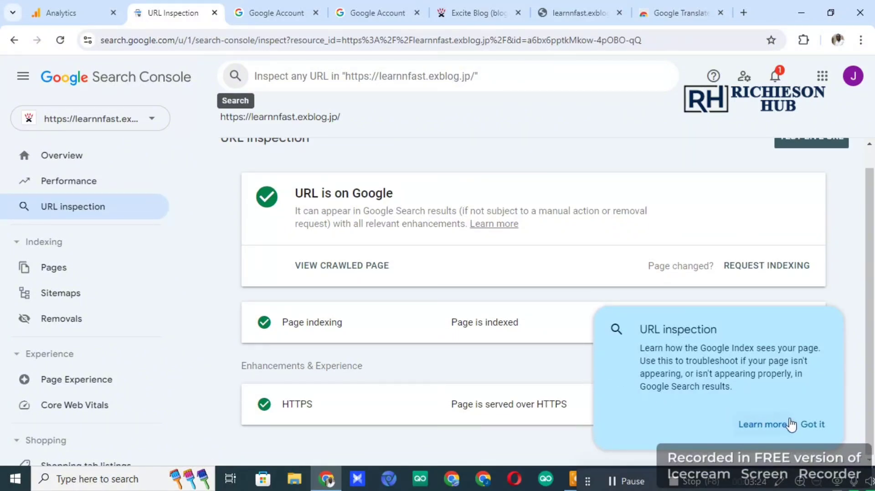
{"action": "left_click", "coordinate": [811, 426]}
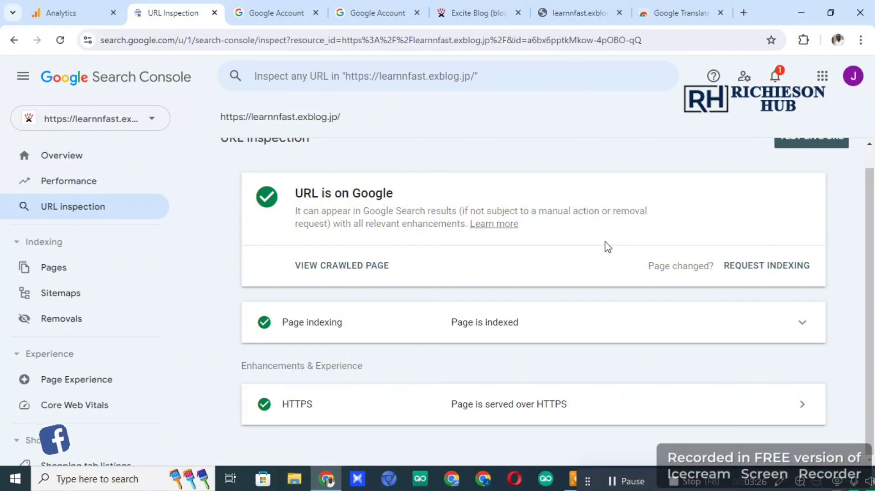
{"action": "left_click", "coordinate": [753, 267]}
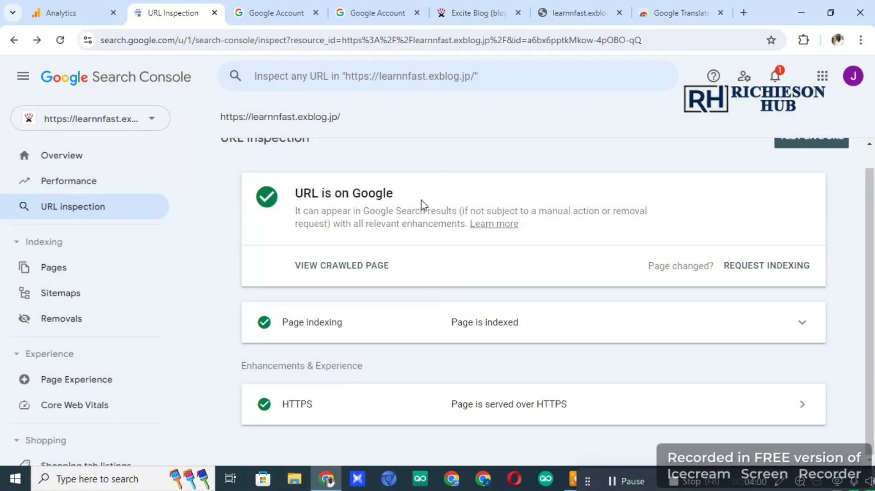
{"action": "scroll", "coordinate": [642, 319], "scroll_direction": "up", "scroll_amount": 1}
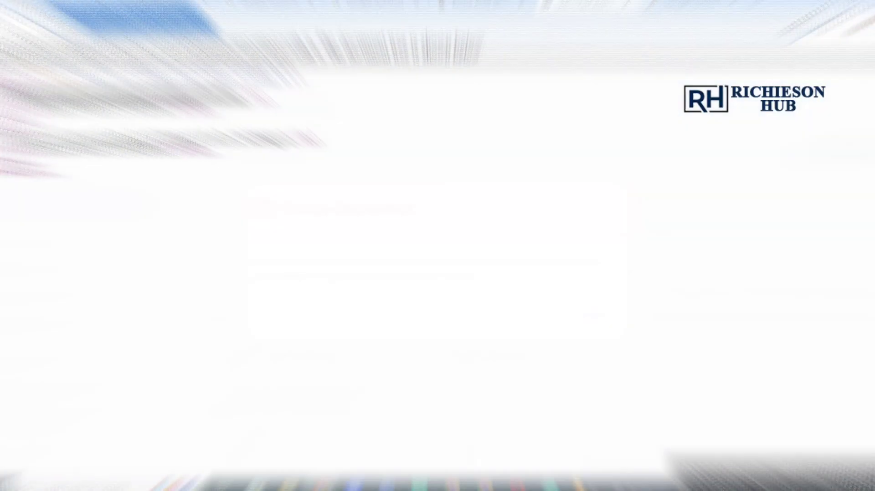
{"action": "left_click", "coordinate": [182, 40]}
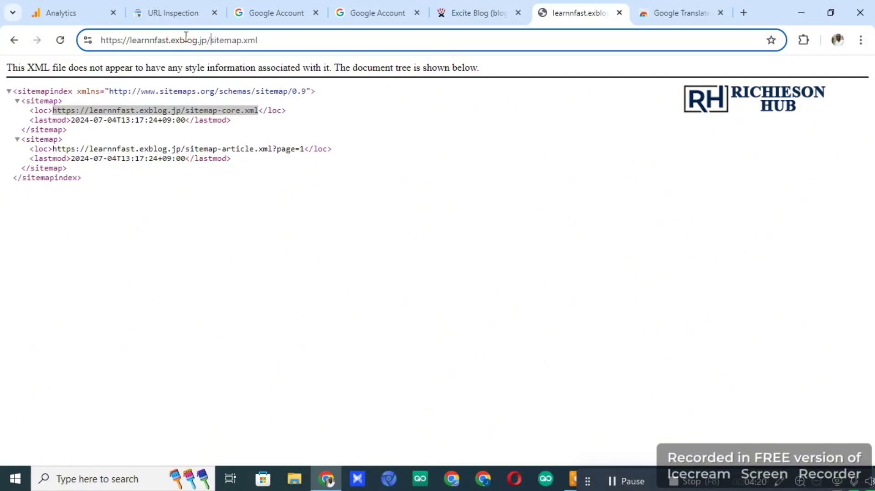
{"action": "left_click_drag", "start_coordinate": [210, 40], "coordinate": [406, 65]}
{"action": "key", "text": "BackSpace"}
{"action": "key", "text": "BackSpace"}
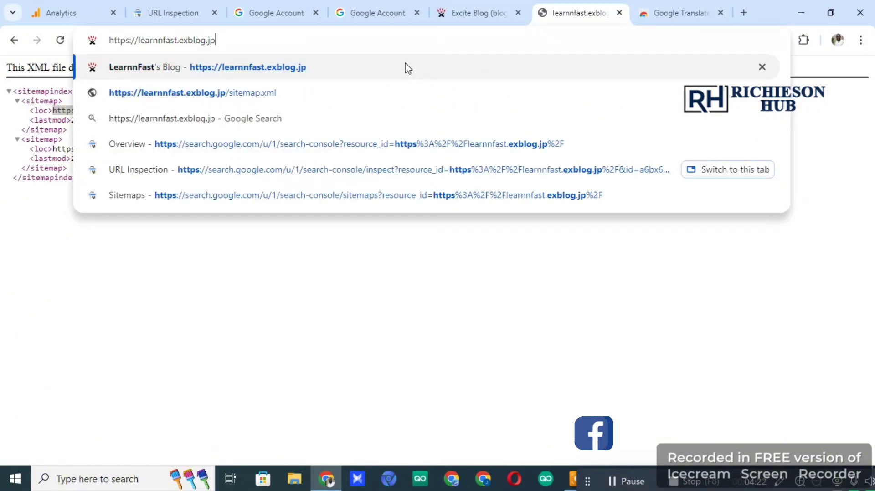
{"action": "left_click", "coordinate": [234, 68]}
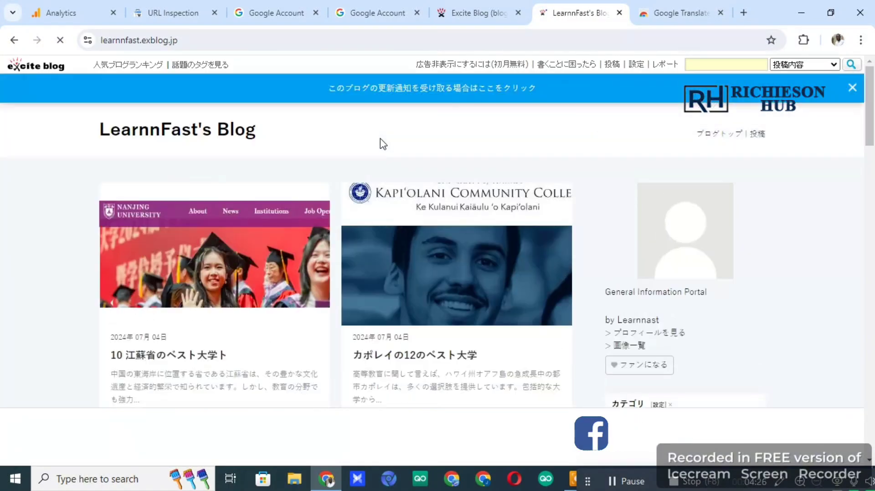
- Open the blog post "14で最も優れたの大学Banqiao" in a new tab and copy its URL
{"action": "scroll", "coordinate": [363, 227], "scroll_direction": "down", "scroll_amount": 6}
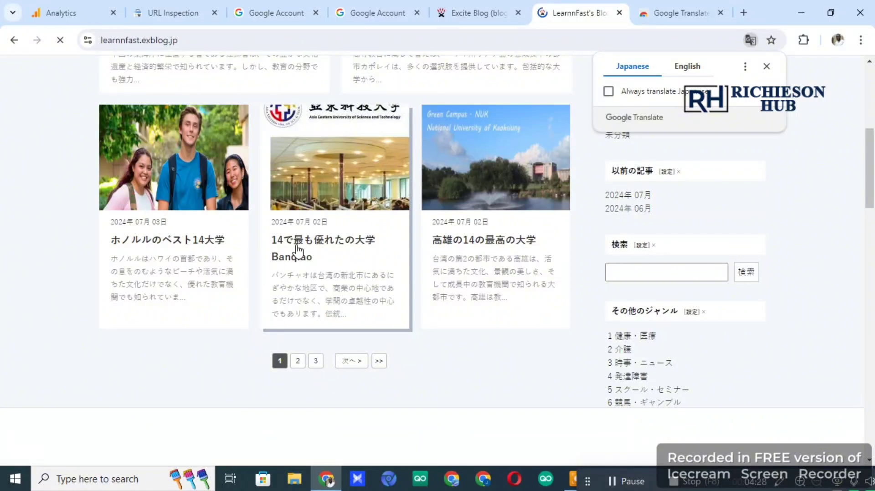
{"action": "right_click", "coordinate": [300, 246]}
{"action": "left_click", "coordinate": [347, 255]}
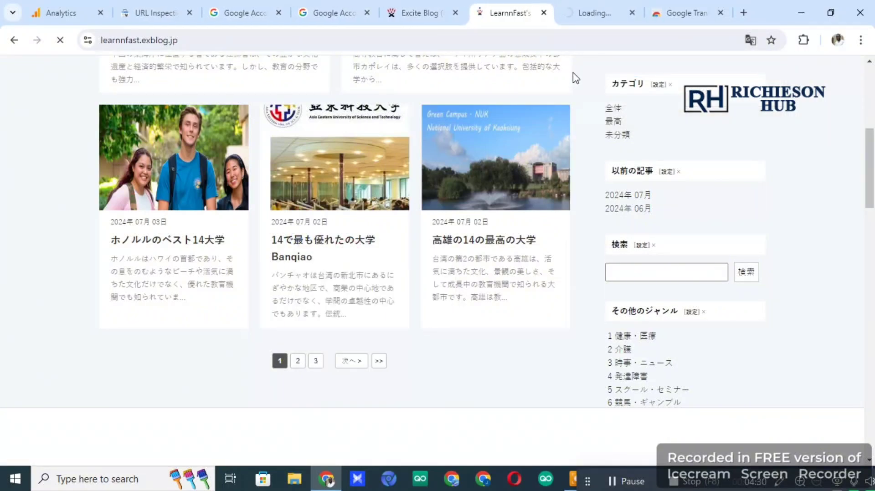
{"action": "left_click", "coordinate": [589, 18]}
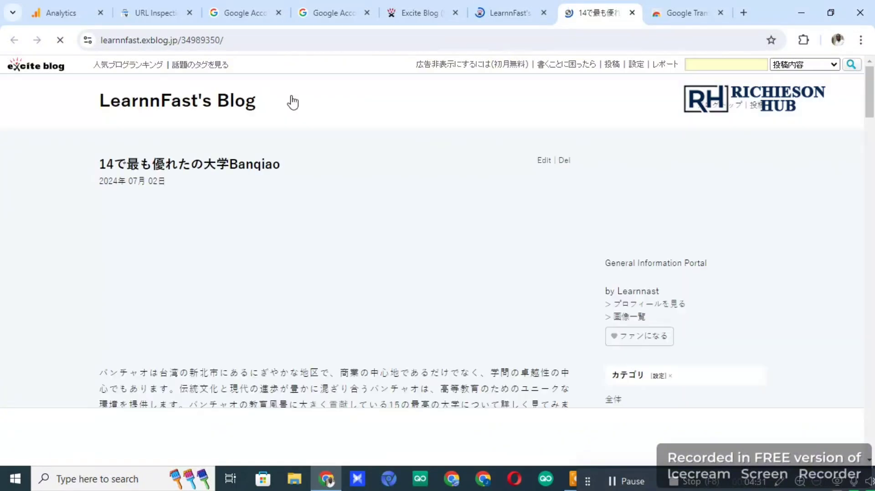
{"action": "left_click", "coordinate": [230, 39]}
{"action": "right_click", "coordinate": [195, 43]}
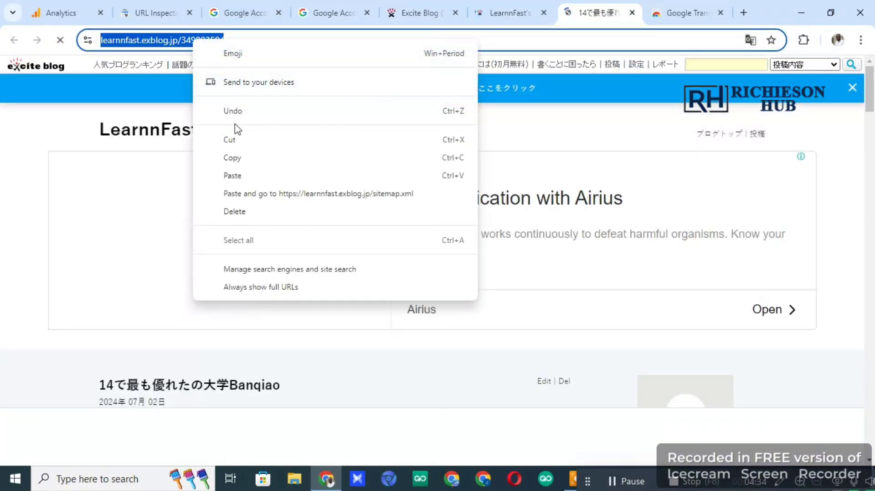
{"action": "left_click", "coordinate": [244, 160]}
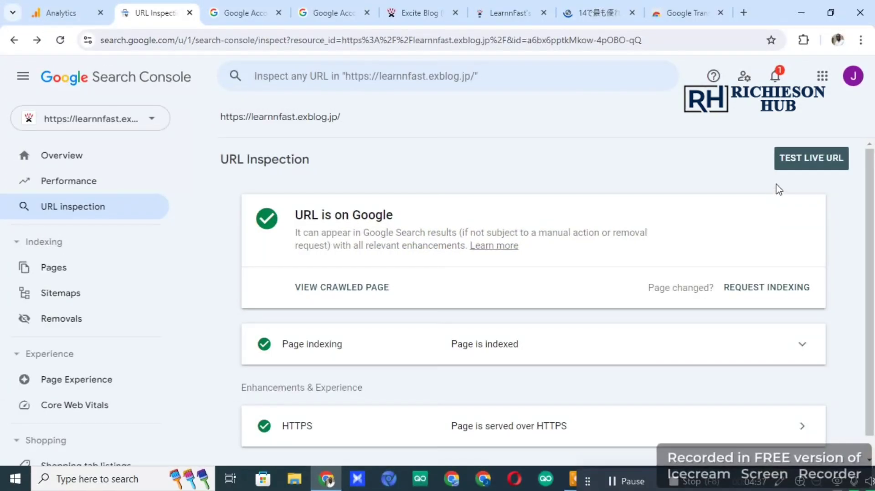
{"action": "left_click", "coordinate": [325, 78]}
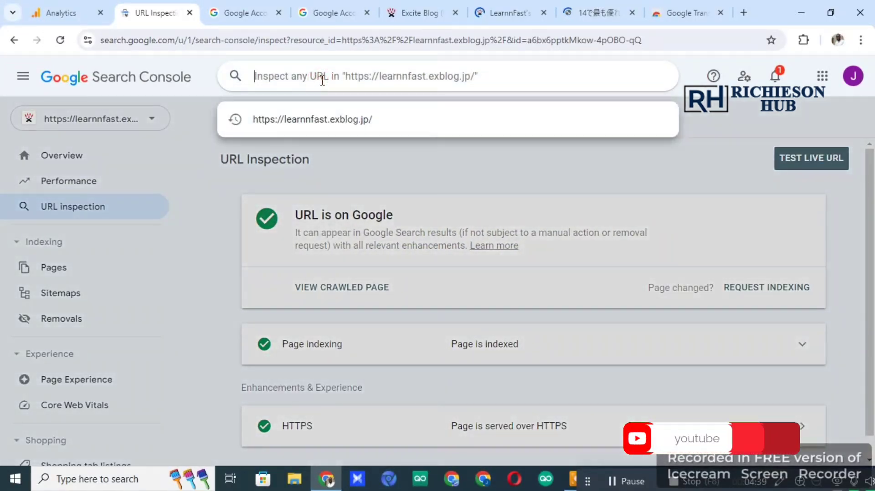
{"action": "key", "text": "ctrl+v"}
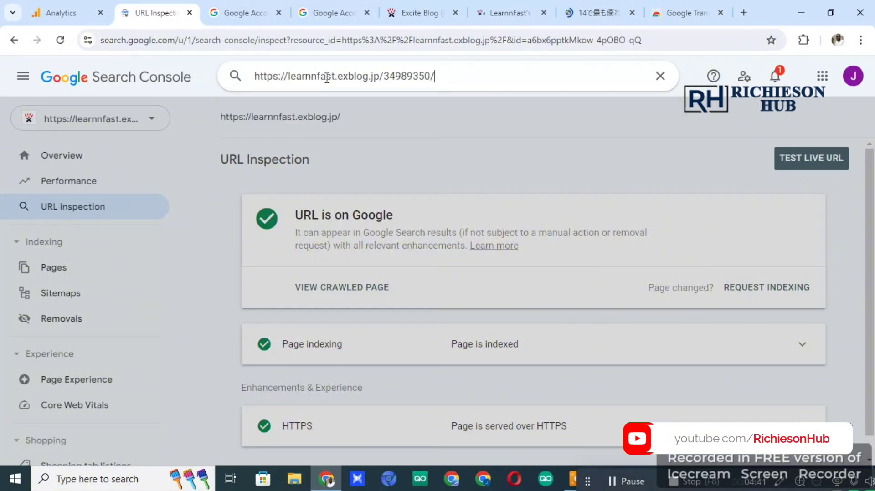
{"action": "left_click", "coordinate": [233, 77]}
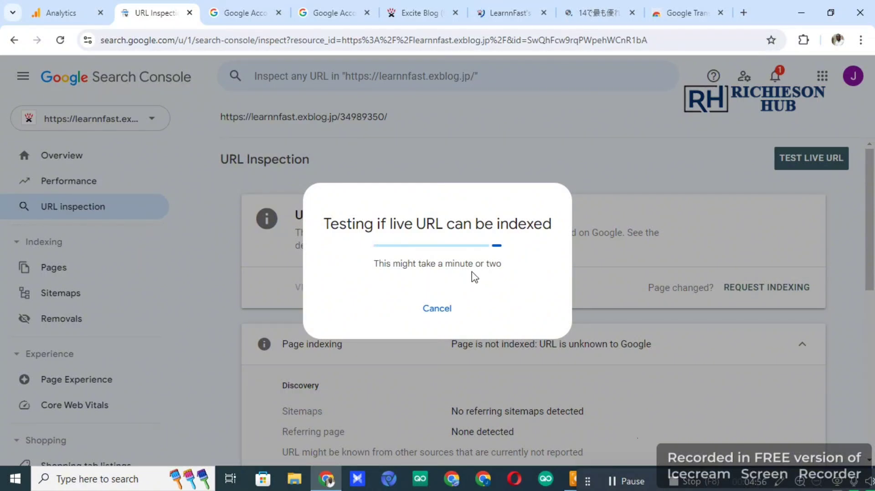